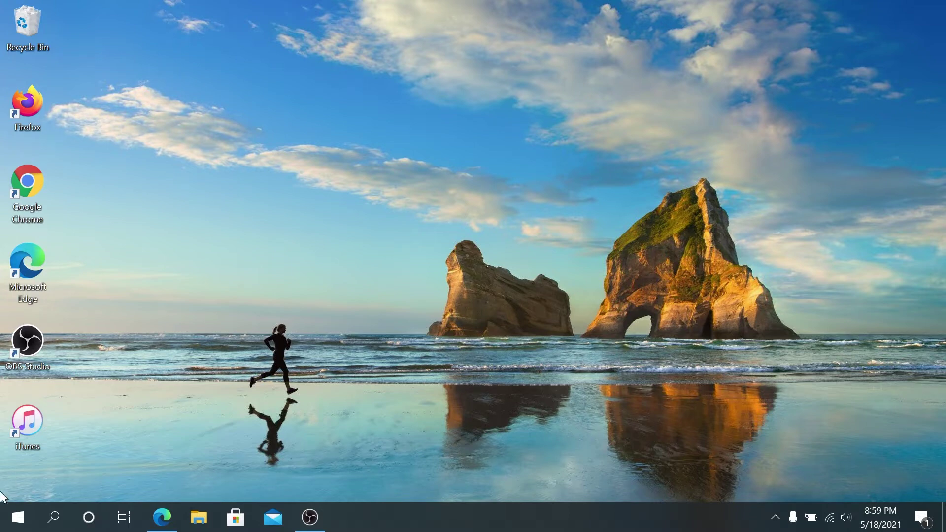
Check Windows Update in Update & Security for the 21H1 feature update, then minimize Settings.
left_click(18, 517)
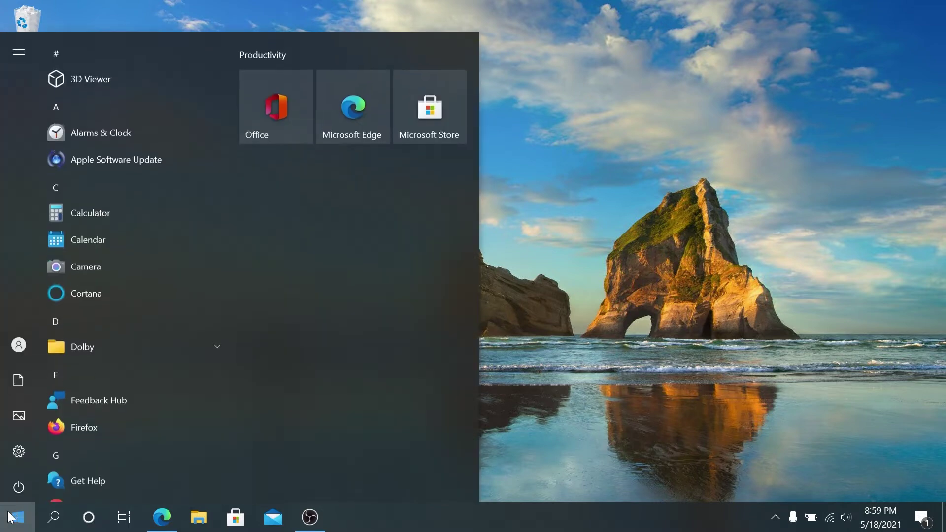
left_click(14, 458)
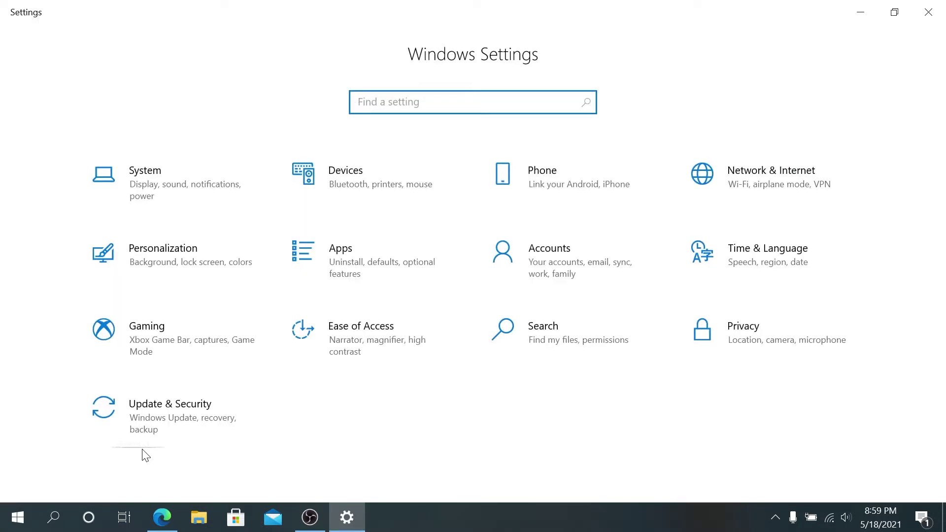
left_click(173, 429)
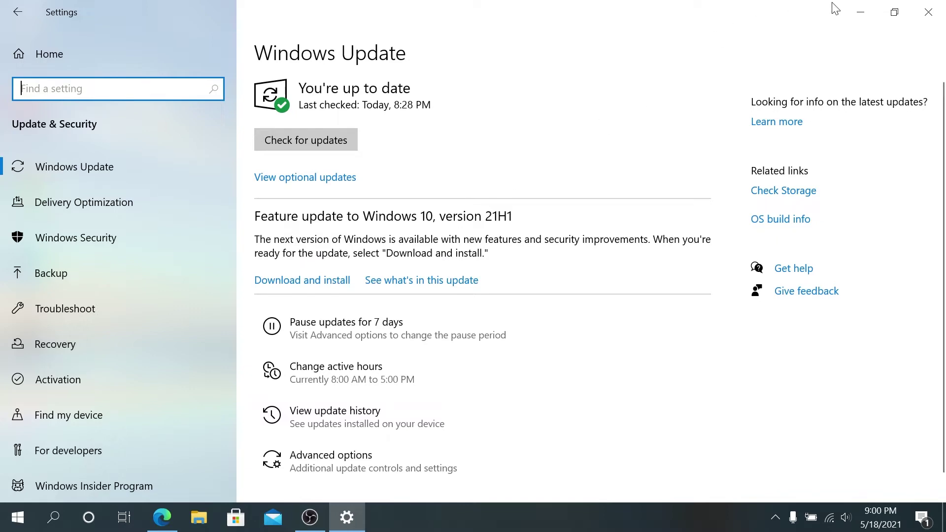
left_click(850, 12)
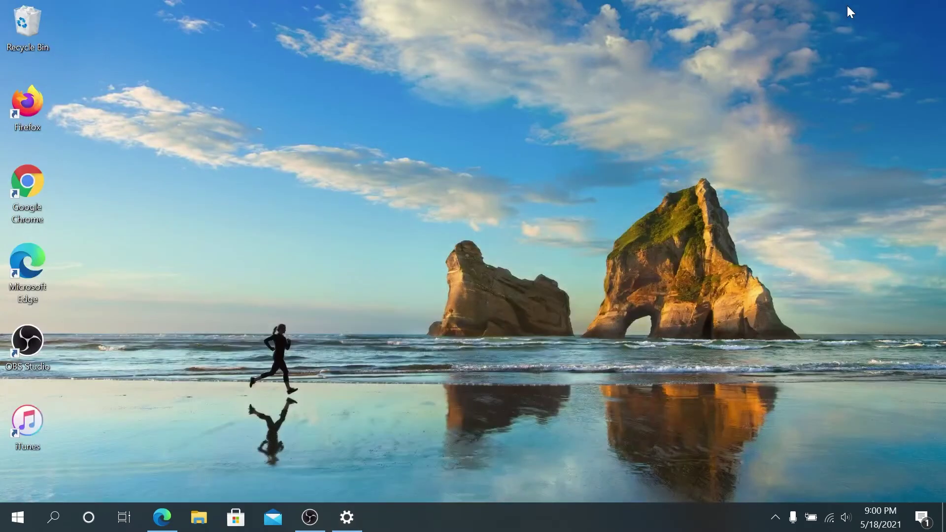
Download MediaCreationTool21H1.exe from the Create Windows 10 installation media section in Edge.
left_click(162, 517)
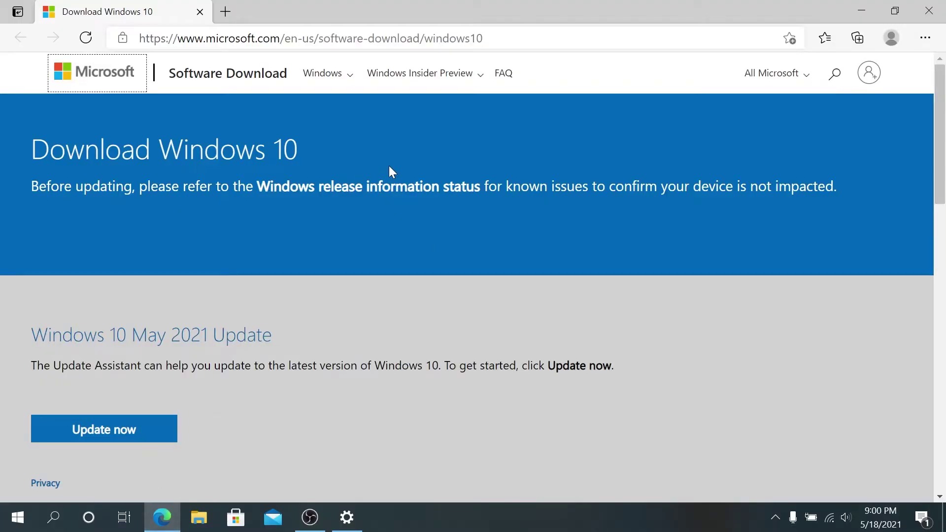
scroll(389, 166, "down", 4)
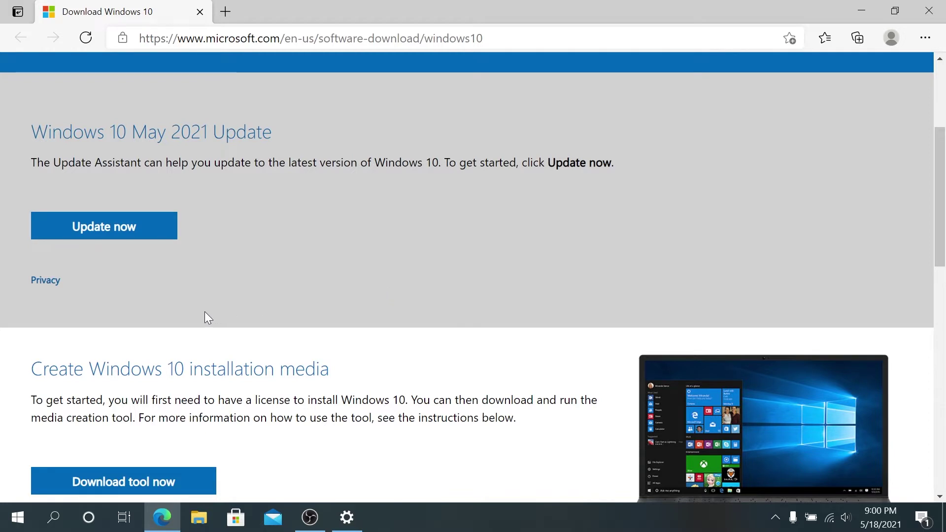
scroll(105, 397, "down", 1)
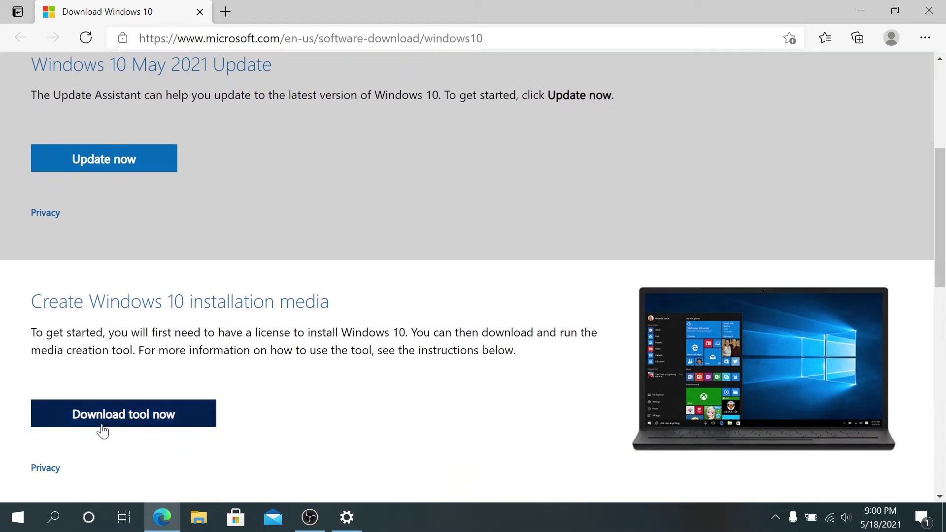
left_click(127, 423)
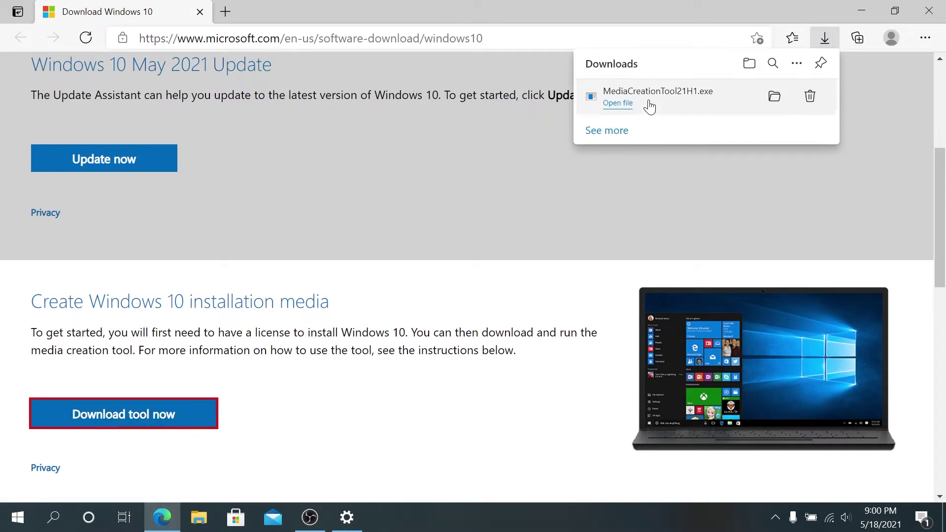
Run MediaCreationTool21H1.exe from the Downloads folder in File Explorer.
left_click(211, 522)
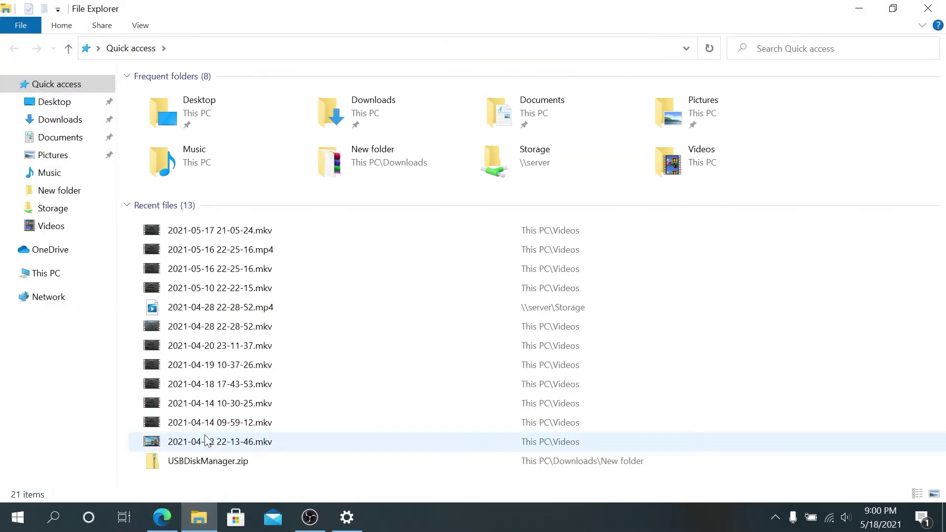
left_click(71, 122)
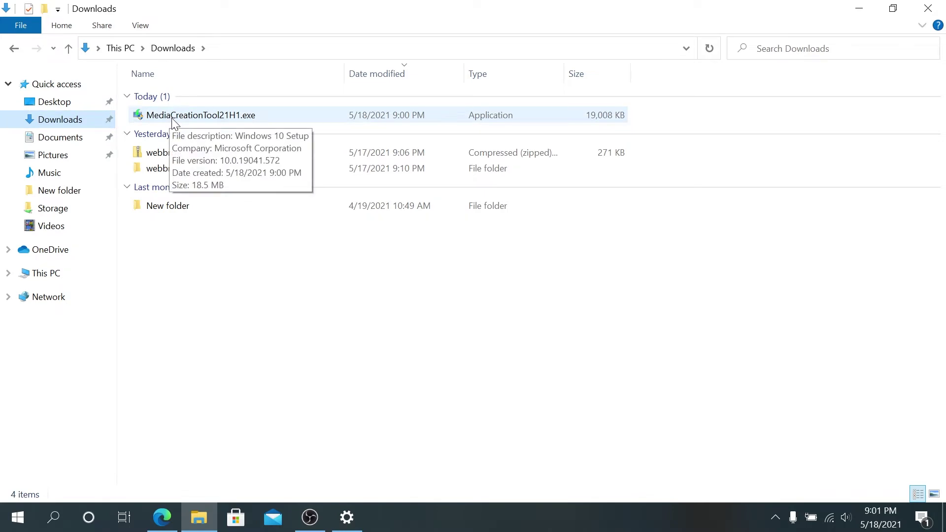
double_click(234, 121)
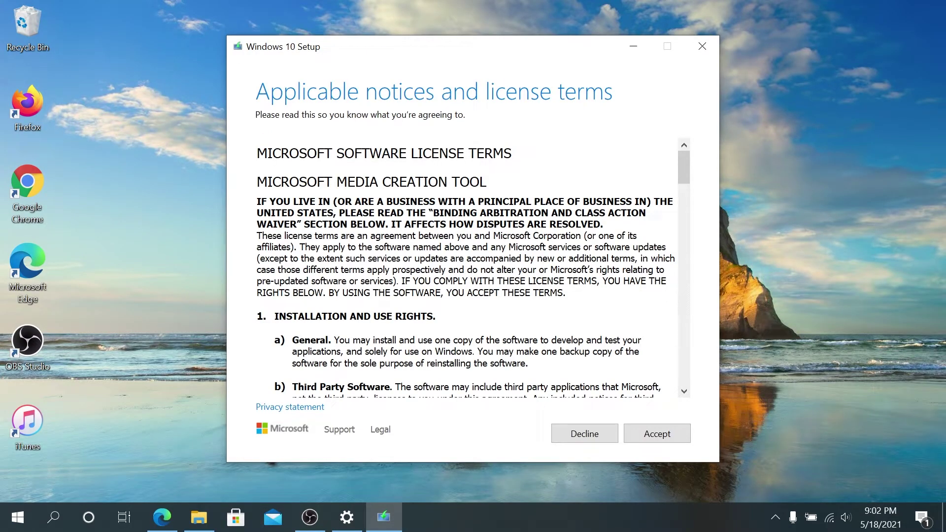
Accept the Windows 10 Media Creation Tool license terms.
left_click(670, 432)
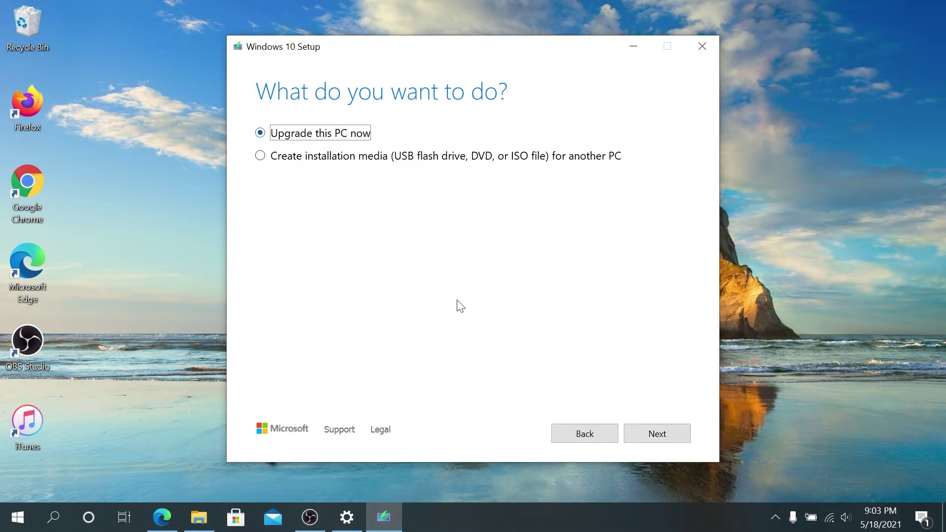
Choose Create installation media, keeping English (United States) 64-bit Windows 10 defaults.
left_click(260, 156)
left_click(647, 431)
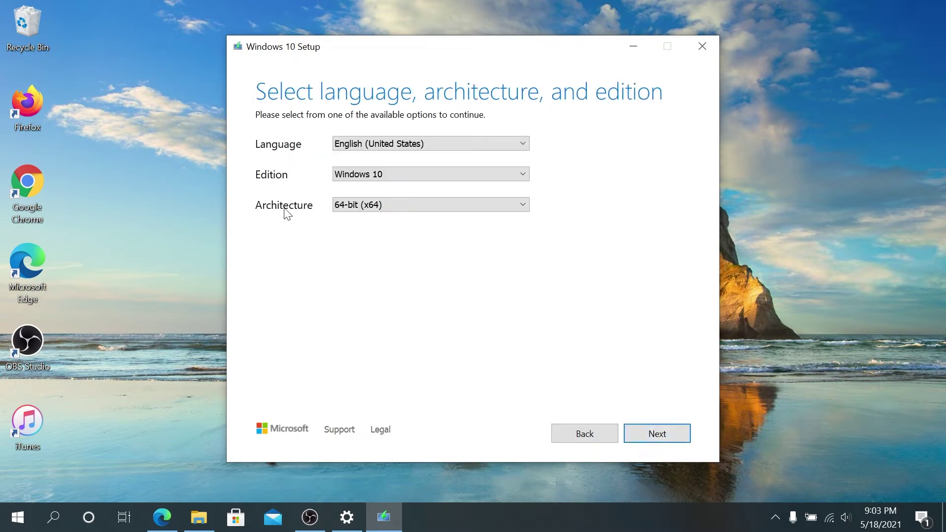
left_click(680, 442)
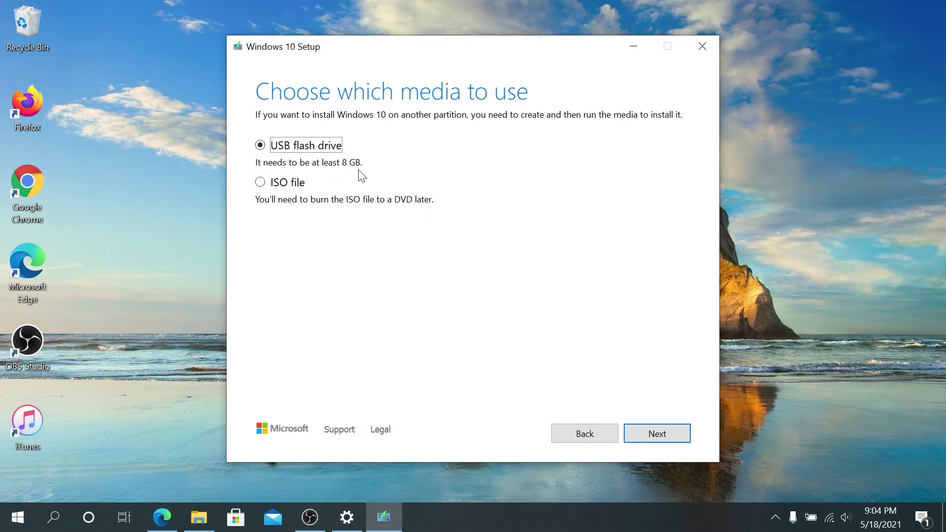
Pick ISO file as the media and save it as Windows.iso on the Desktop.
left_click(261, 182)
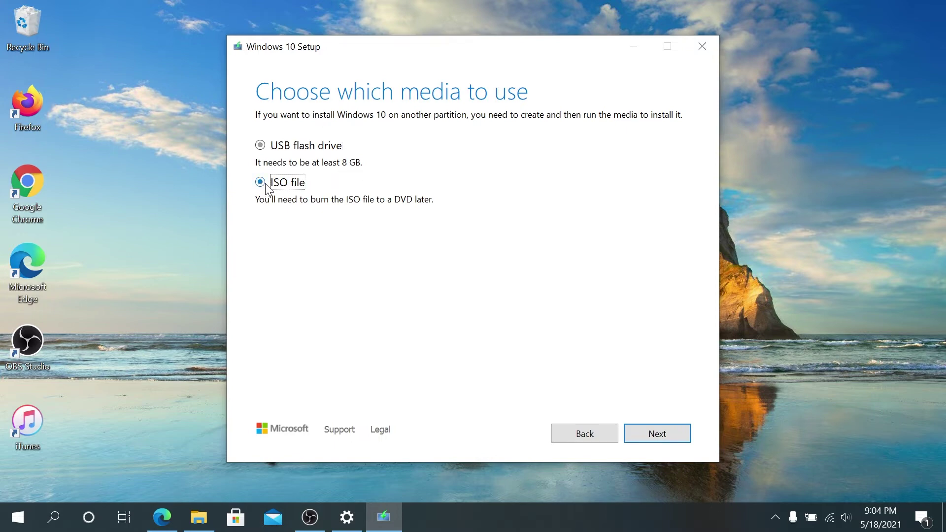
left_click(676, 434)
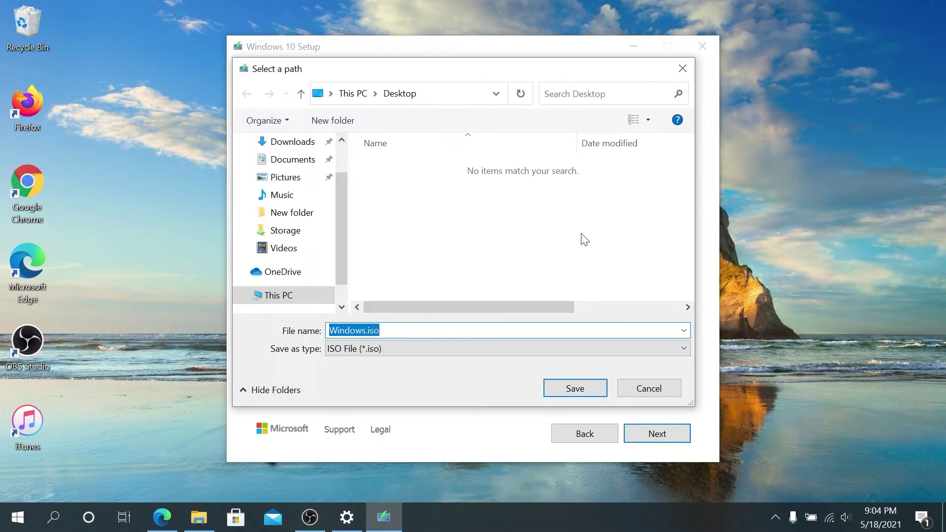
scroll(315, 200, "up", 1)
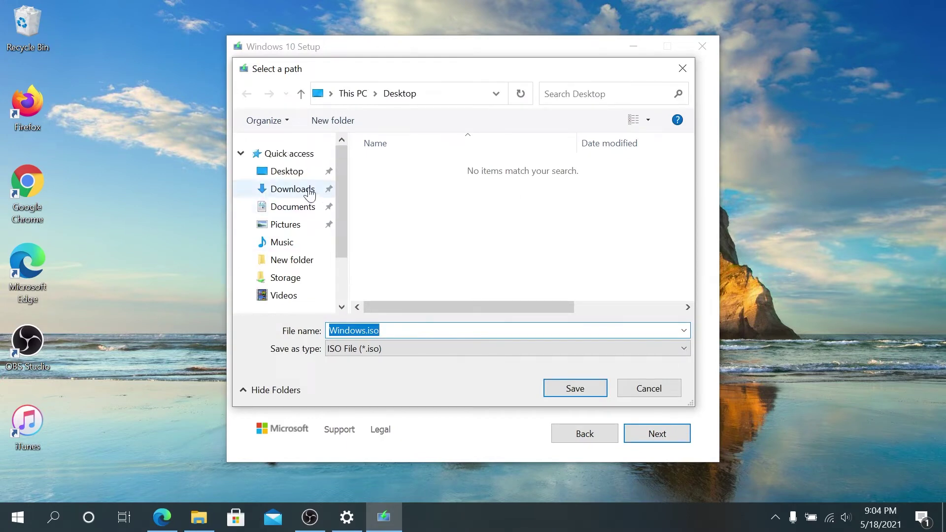
left_click(288, 173)
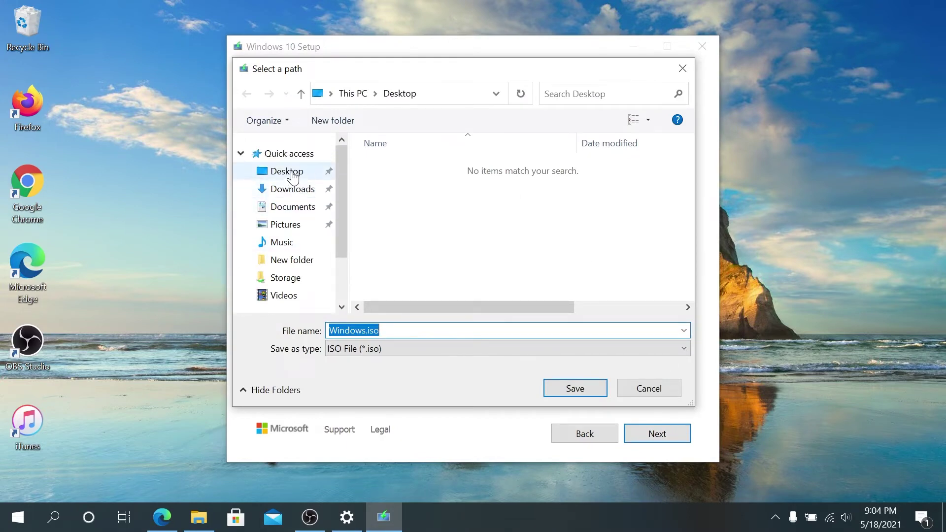
left_click(575, 388)
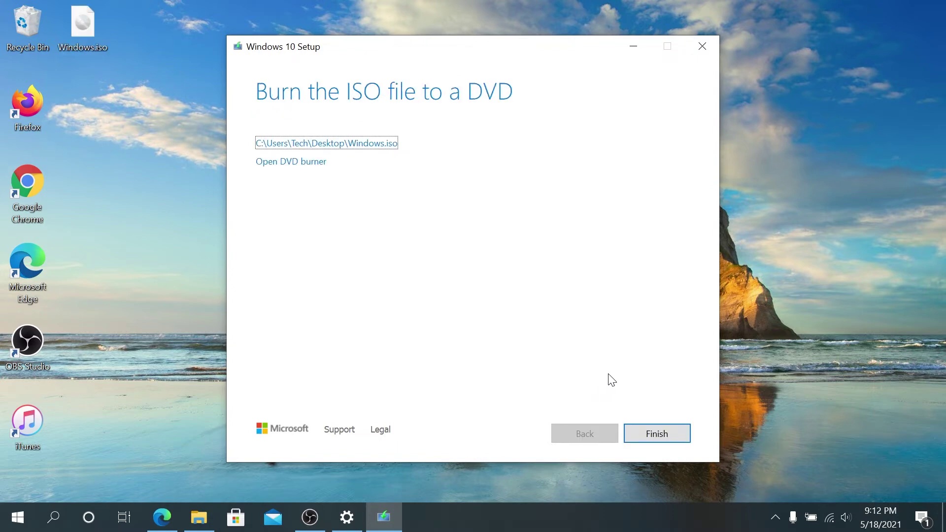
Finish the media tool, mount Windows.iso and run setup.exe from DVD Drive (D:).
left_click(663, 436)
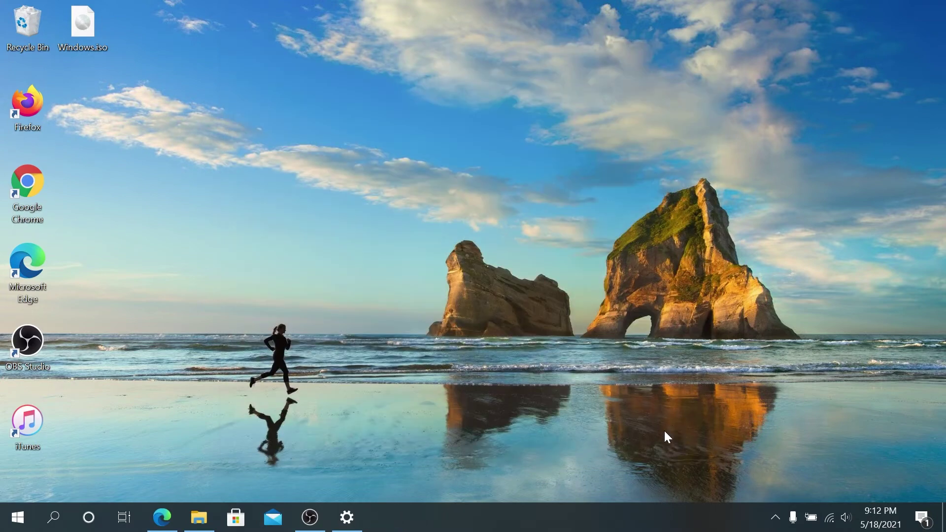
double_click(87, 27)
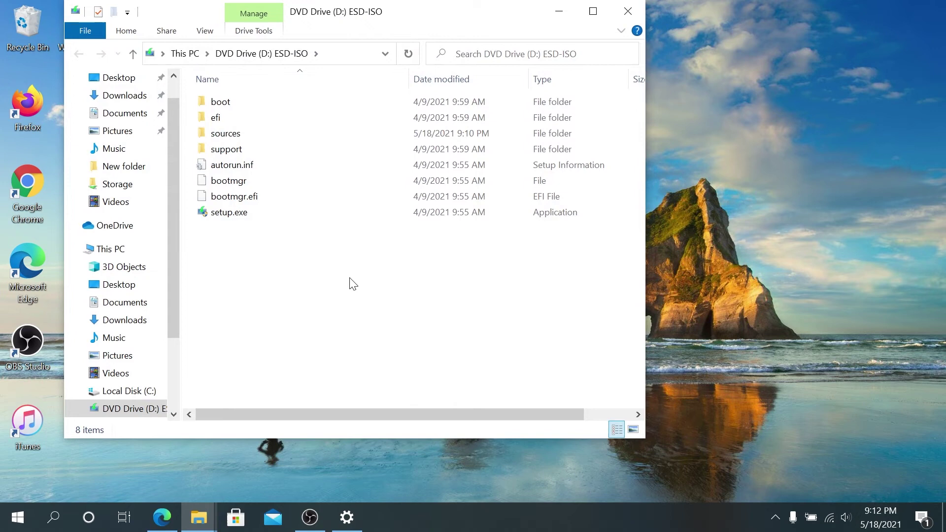
double_click(221, 215)
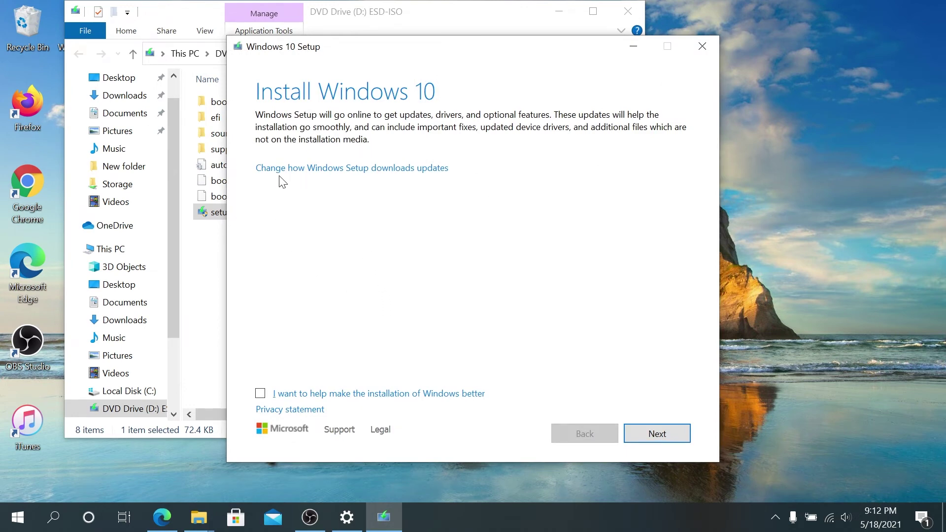
Keep 'Download updates, drivers and optional features' selected and accept the license terms.
left_click(330, 176)
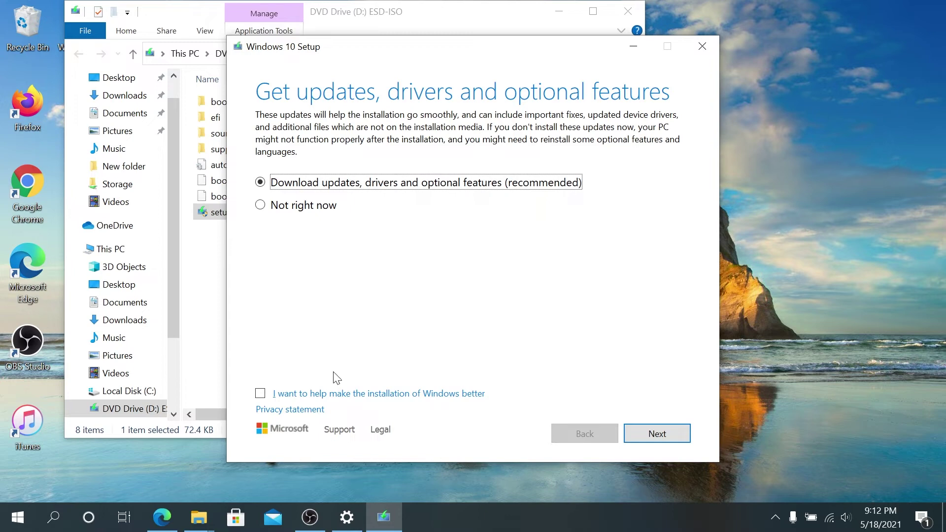
left_click(673, 436)
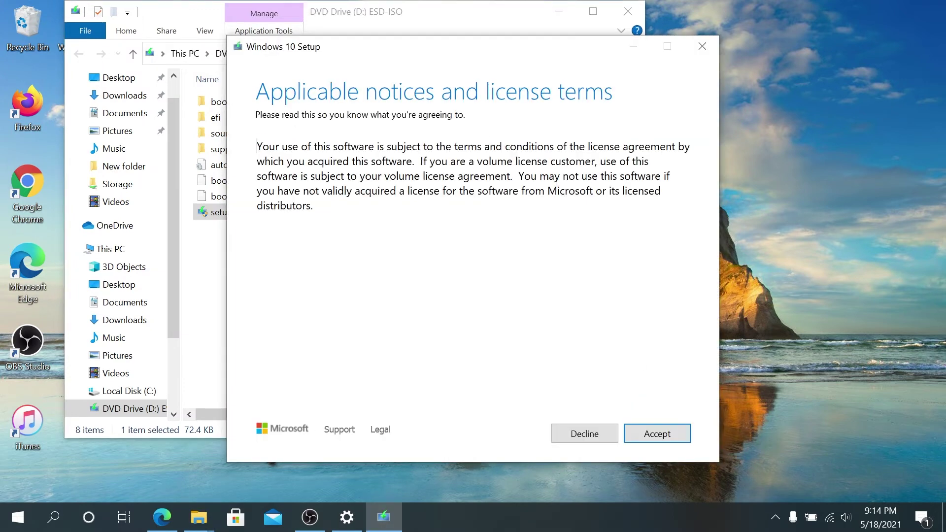
left_click(657, 436)
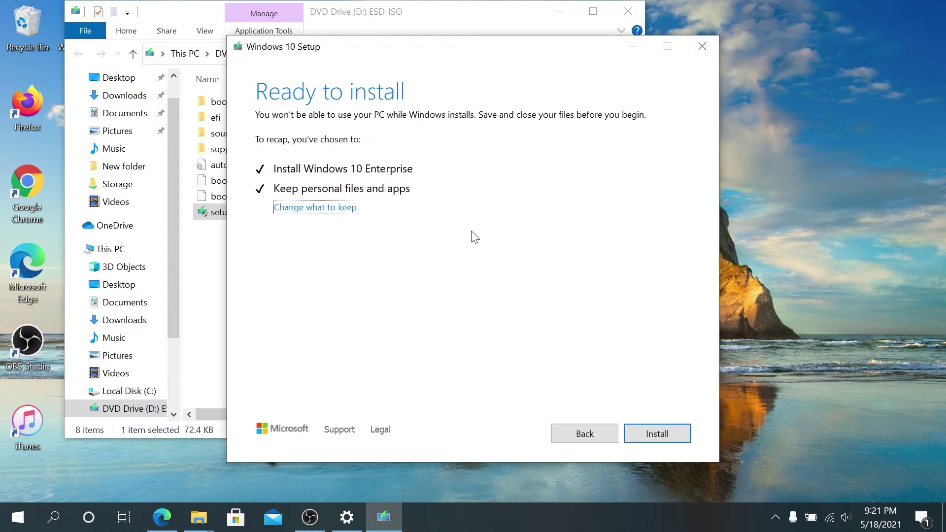
left_click(313, 208)
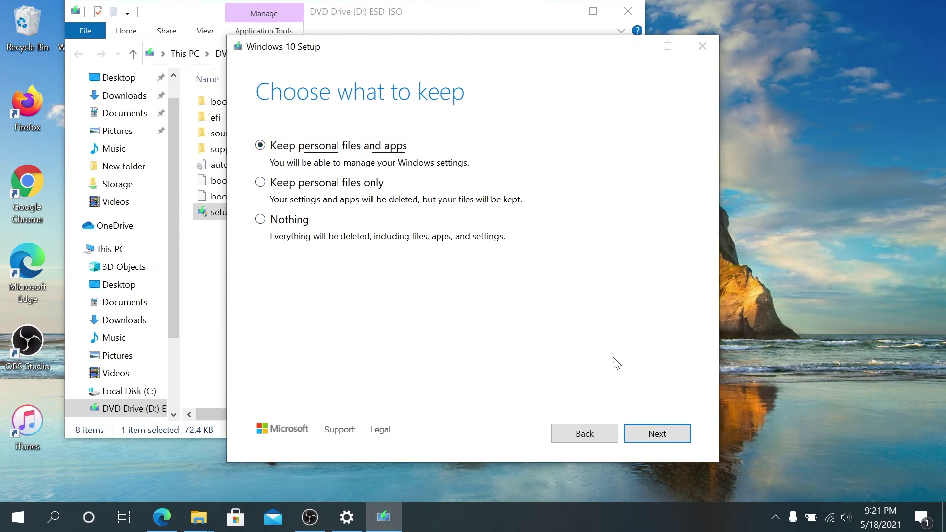
left_click(673, 440)
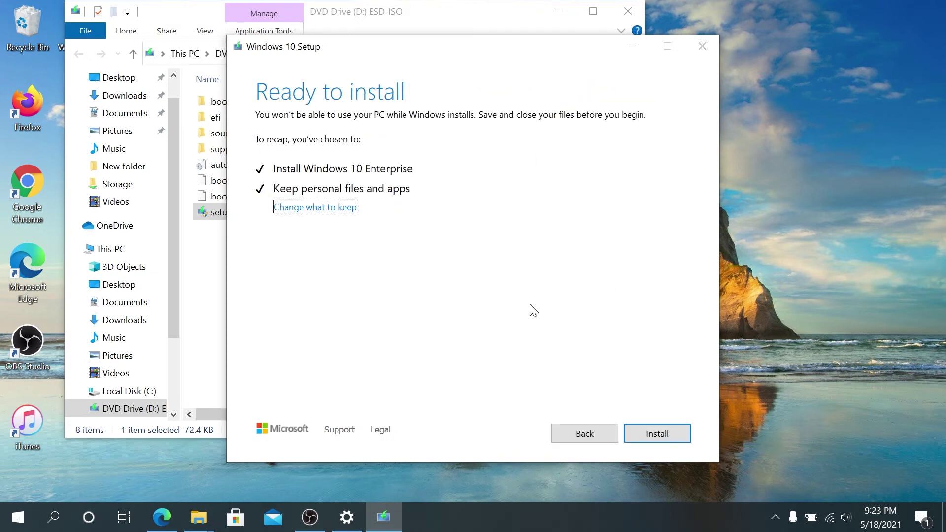
Install the Windows 10 Enterprise upgrade, keeping personal files and apps.
left_click(656, 434)
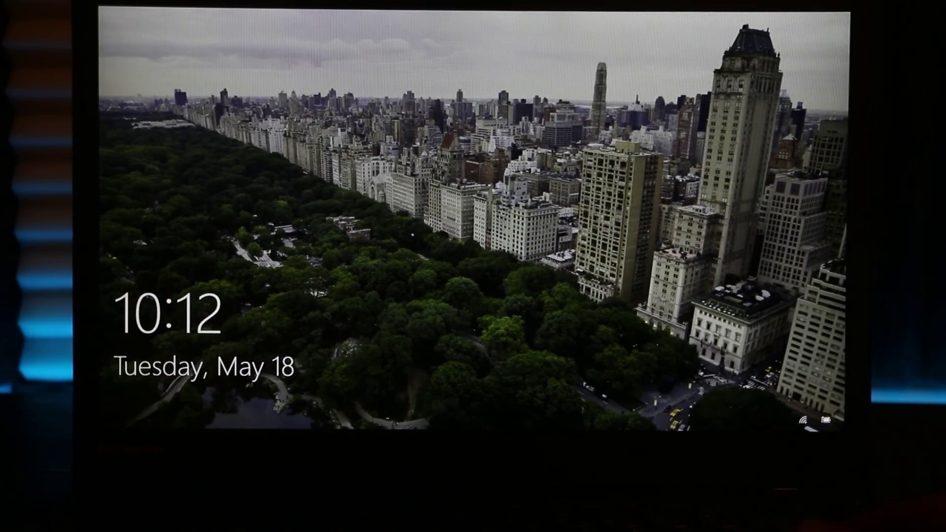
Dismiss the lock screen and sign in with the account password.
key("space")
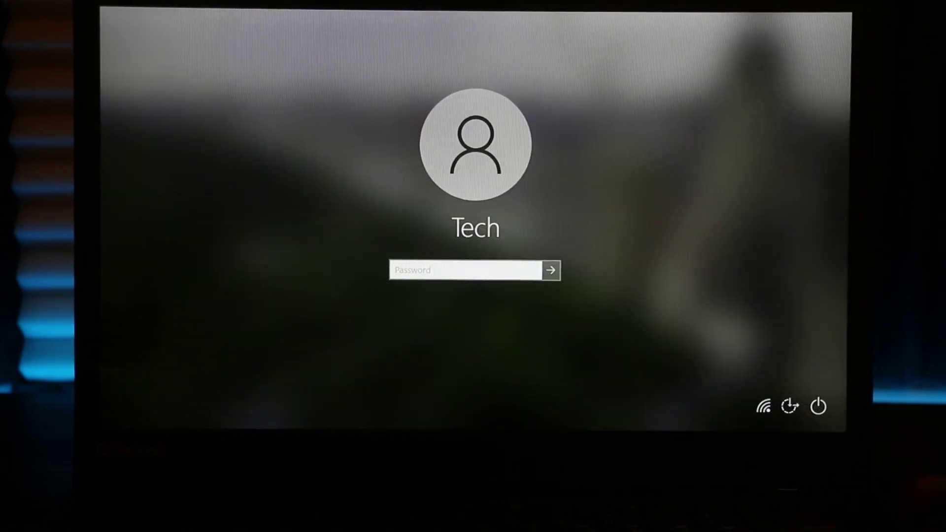
type("a")
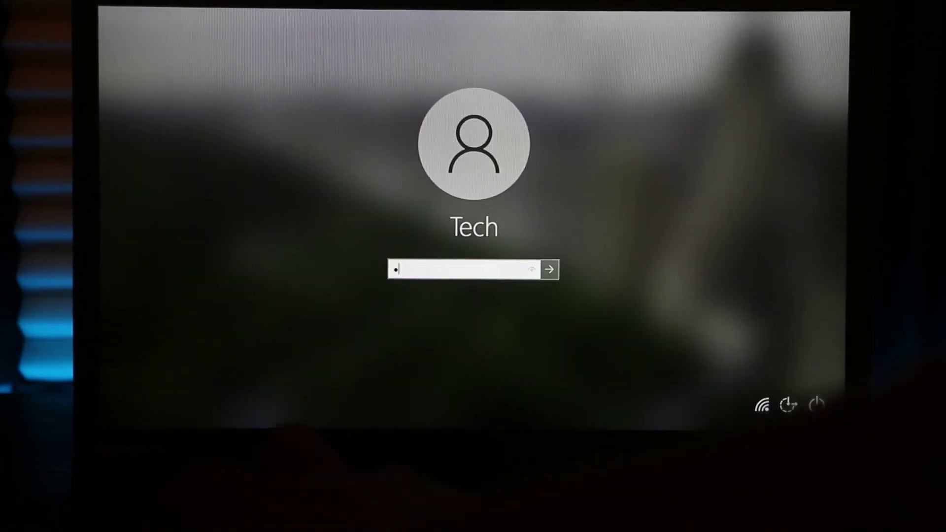
type("aaaaaaaaa")
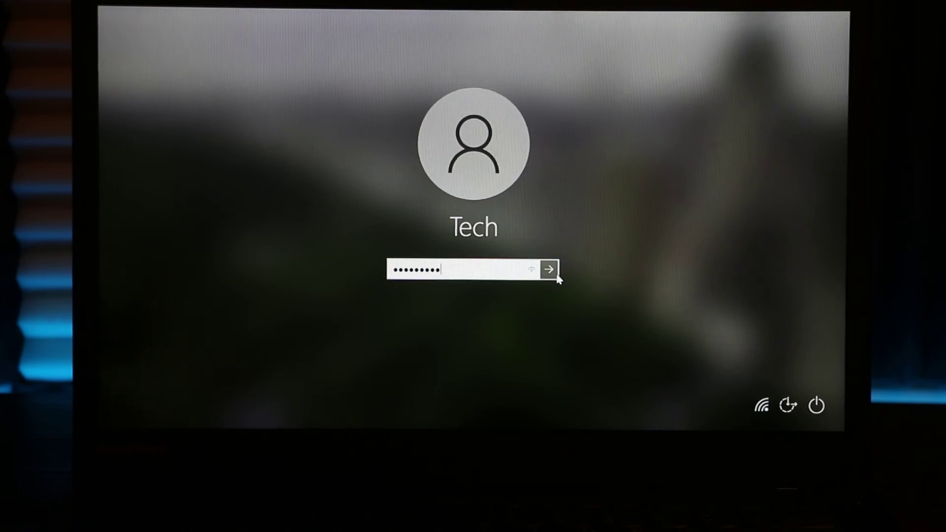
left_click(557, 275)
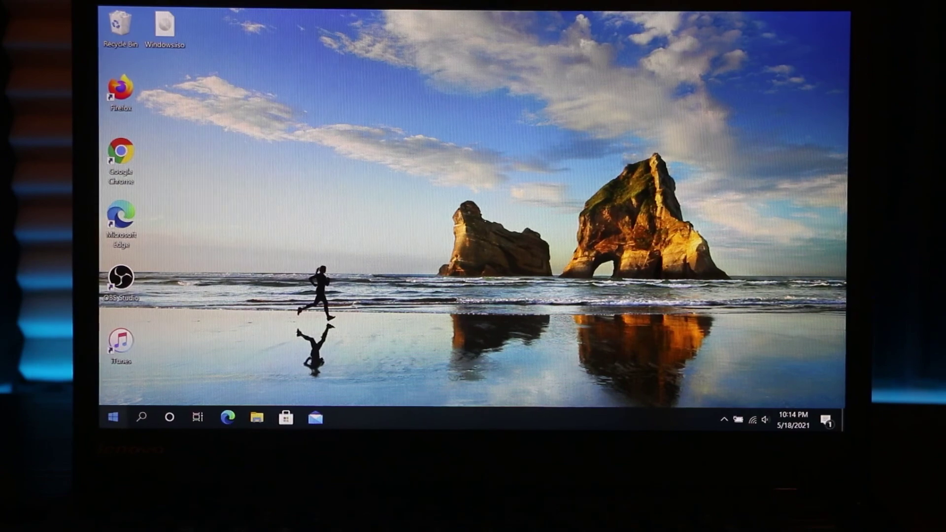
Navigate Settings to System > About and scroll to Windows specifications to confirm version 21H1, build 19043.985.
left_click(117, 422)
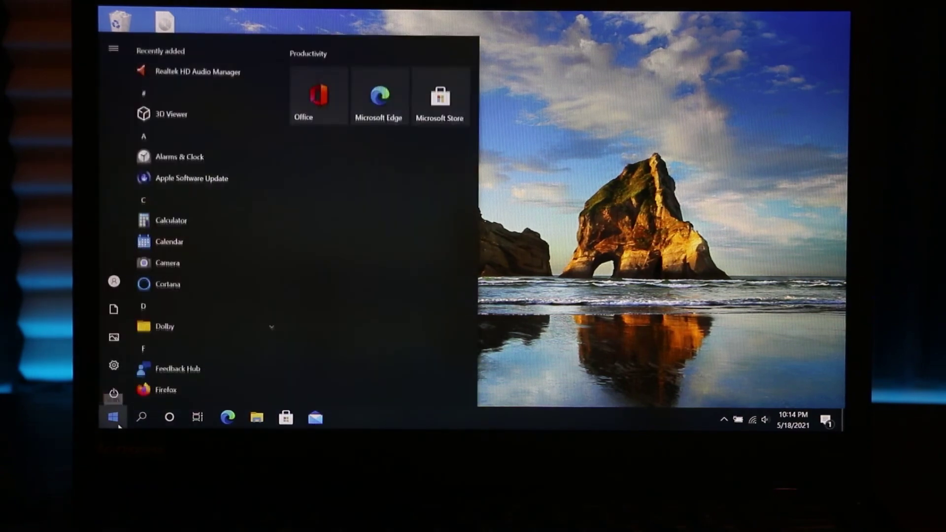
left_click(122, 367)
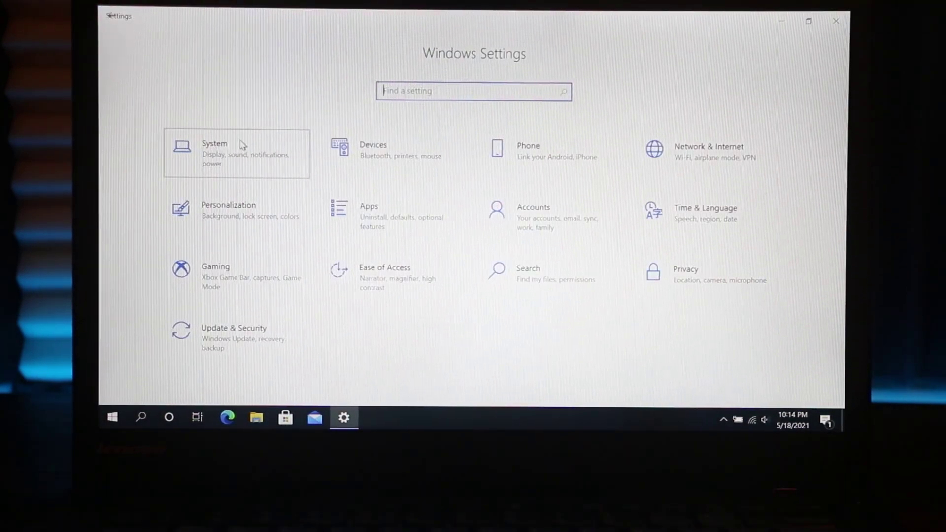
left_click(242, 144)
left_click(149, 347)
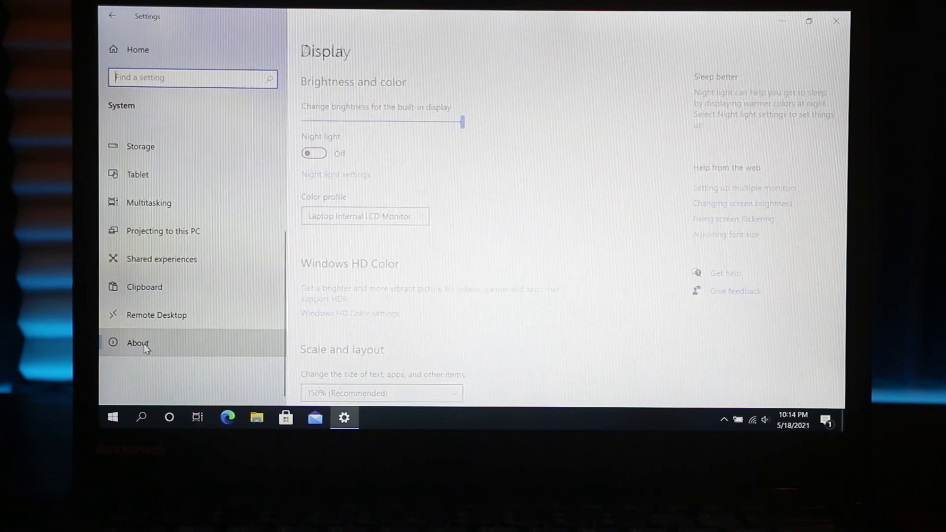
scroll(397, 228, "down", 3)
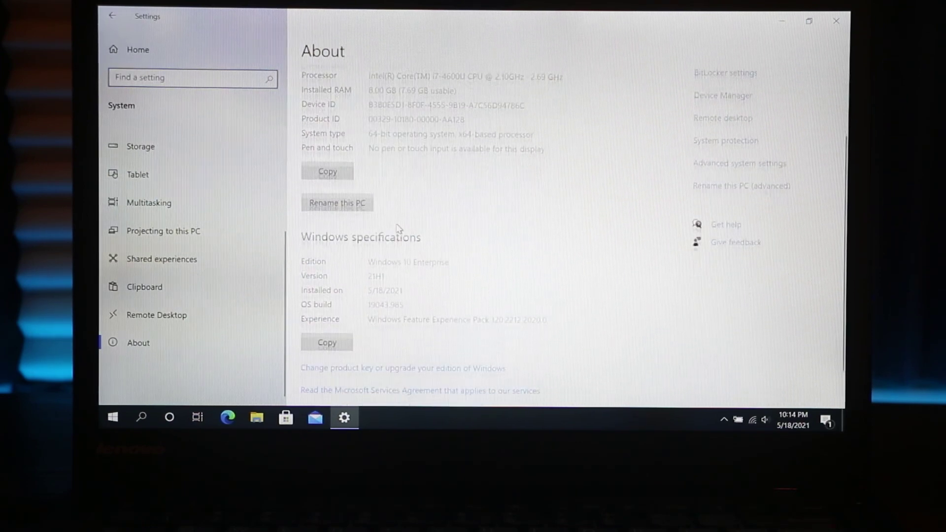